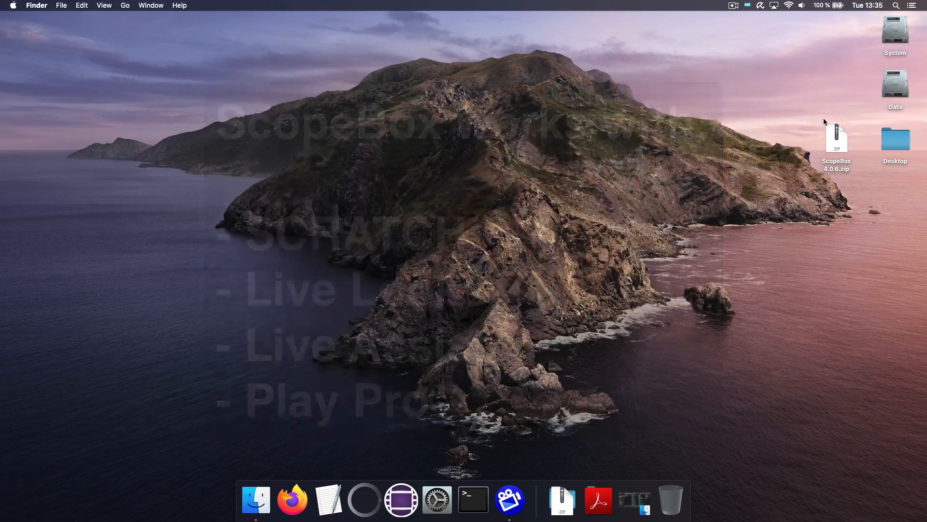
Unpack ScopeBox 4.0.6.zip on the desktop and move the extracted app into the Applications folder
{"action": "double_click", "coordinate": [839, 137]}
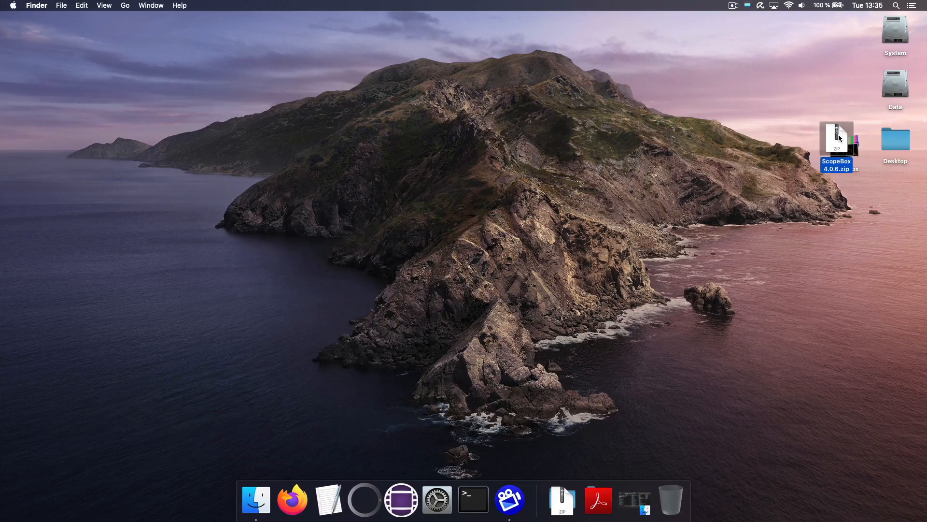
{"action": "left_click_drag", "start_coordinate": [855, 146], "coordinate": [599, 505]}
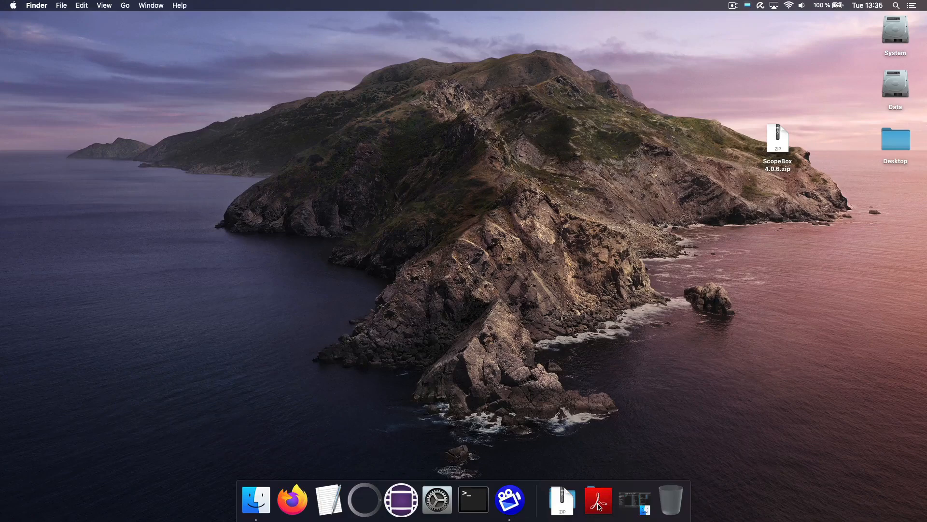
Launch ScopeBox from the Applications folder, allow the downloaded app to open, and reposition its window
{"action": "left_click", "coordinate": [599, 505]}
{"action": "scroll", "coordinate": [627, 337], "scroll_direction": "down", "scroll_amount": 10}
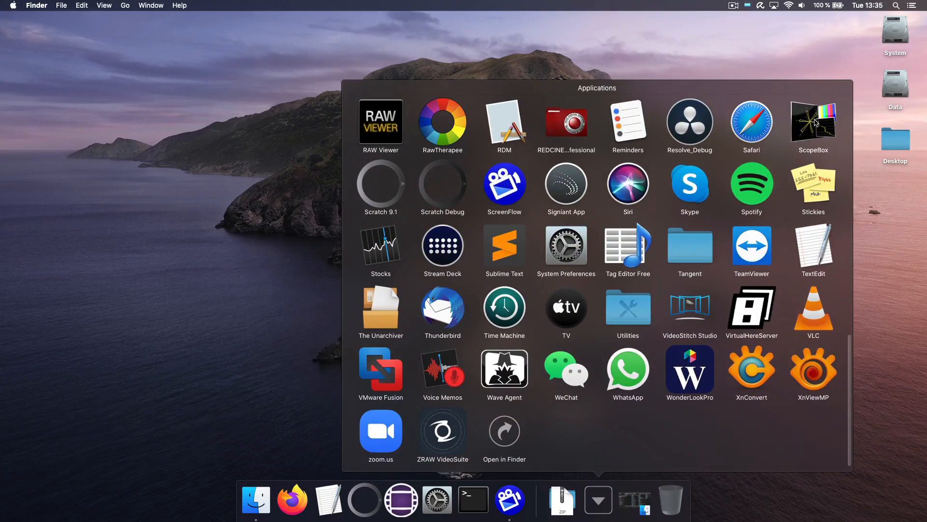
{"action": "left_click", "coordinate": [815, 122]}
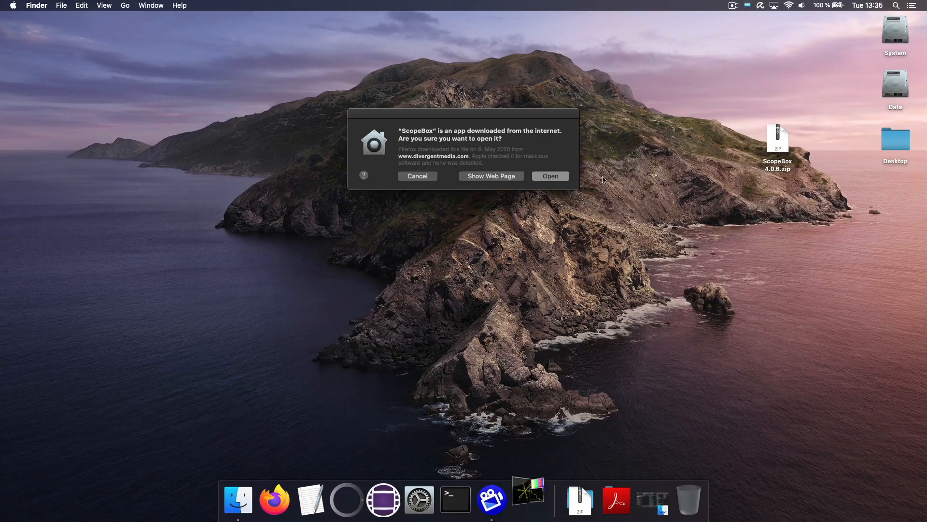
{"action": "left_click", "coordinate": [553, 175]}
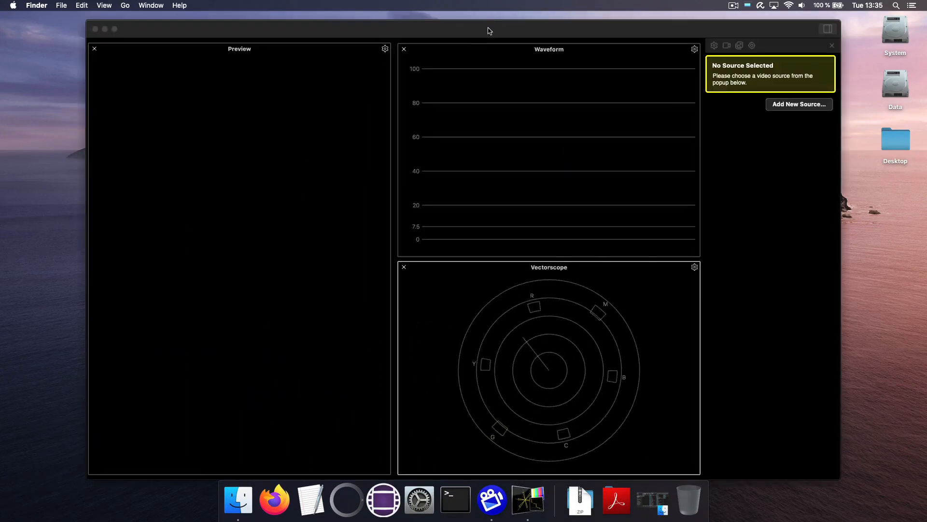
{"action": "left_click_drag", "start_coordinate": [489, 31], "coordinate": [447, 20]}
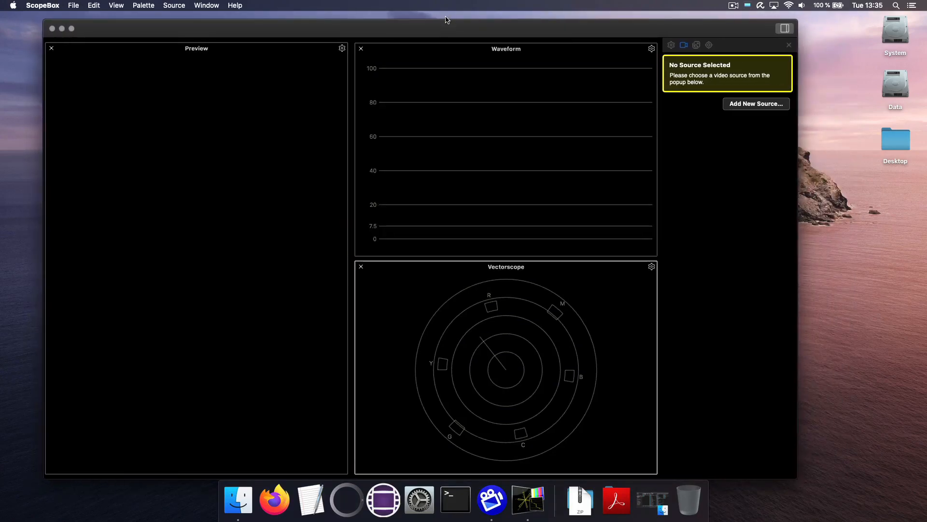
Install ScopeBox's additional ScopeLink software on the System disk, authorising it with the account password, and close the installer
{"action": "left_click", "coordinate": [53, 7]}
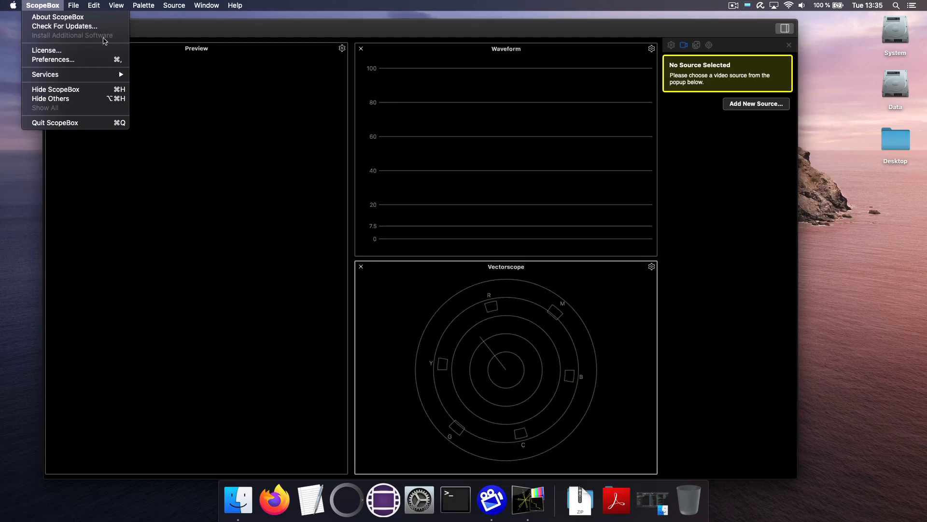
{"action": "key", "text": "alt"}
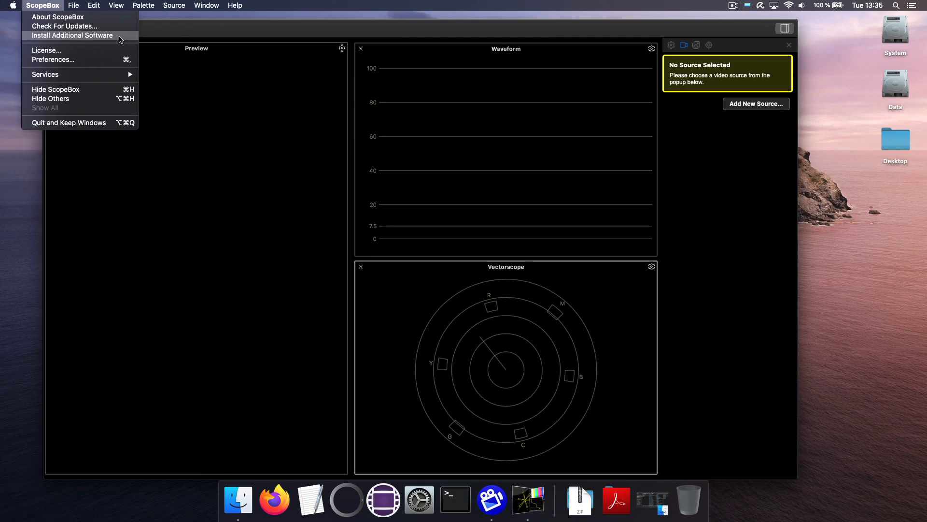
{"action": "left_click", "coordinate": [120, 37]}
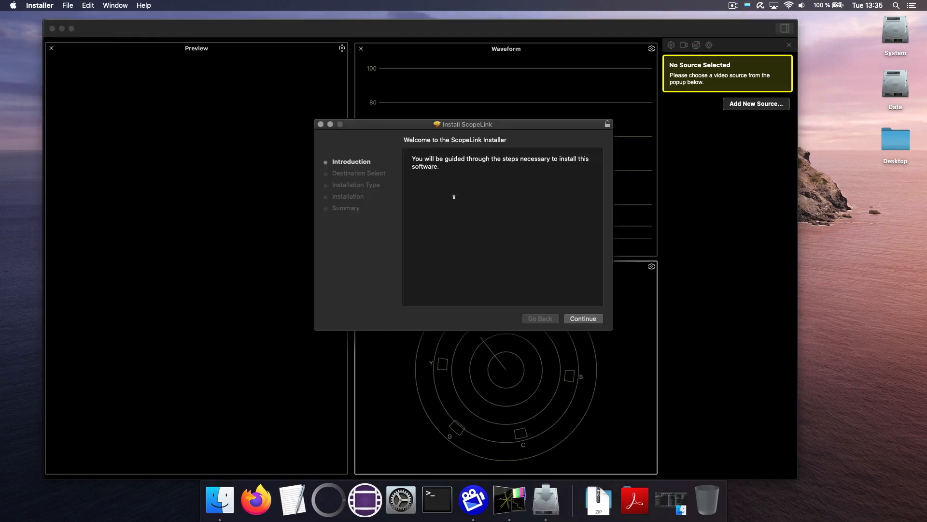
{"action": "left_click", "coordinate": [590, 319]}
{"action": "left_click", "coordinate": [591, 320]}
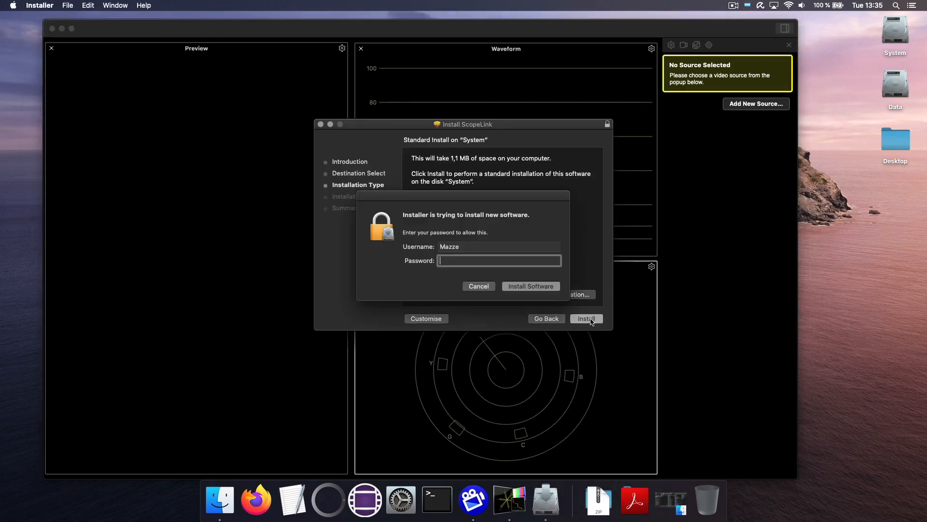
{"action": "type", "text": "••••••••"}
{"action": "key", "text": "Return"}
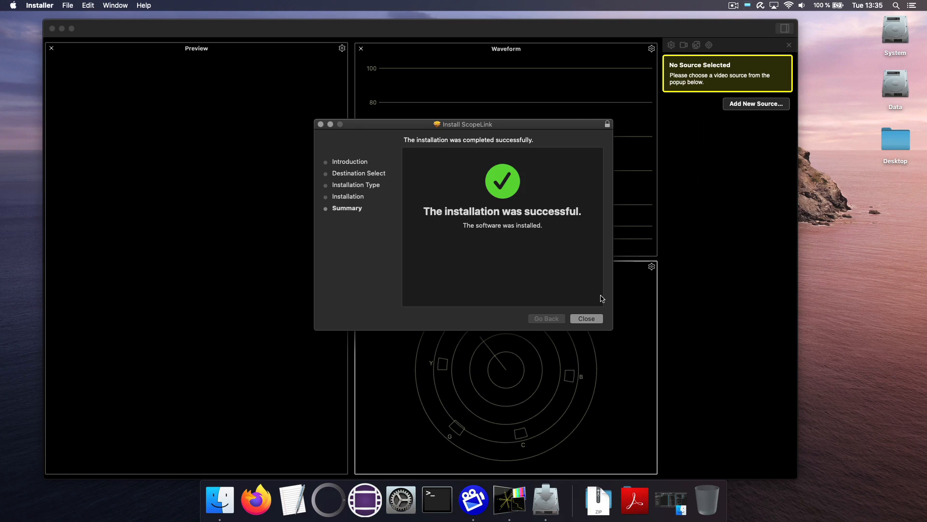
{"action": "left_click", "coordinate": [586, 318]}
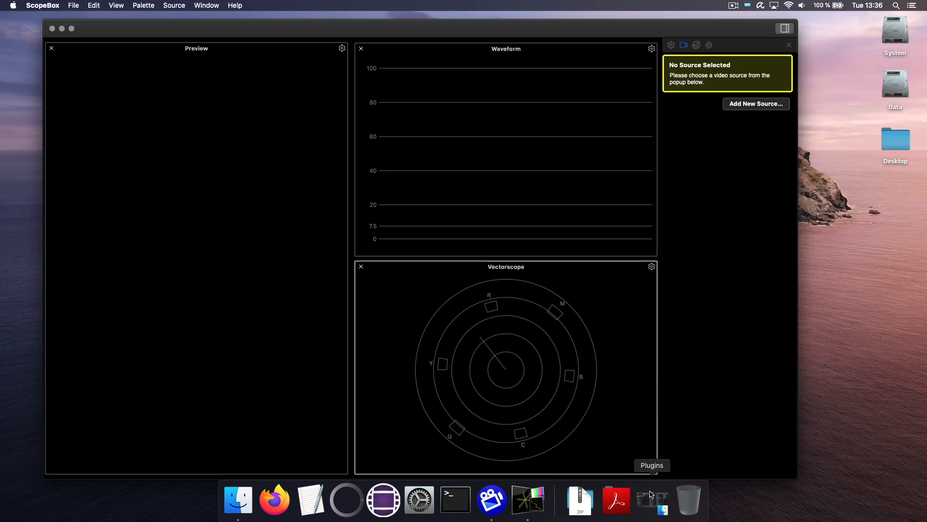
Check the SDI folder inside Assimilator's Plugins folder for ScopeLinkAssimilate.dylib, and close the Finder window
{"action": "left_click", "coordinate": [652, 502]}
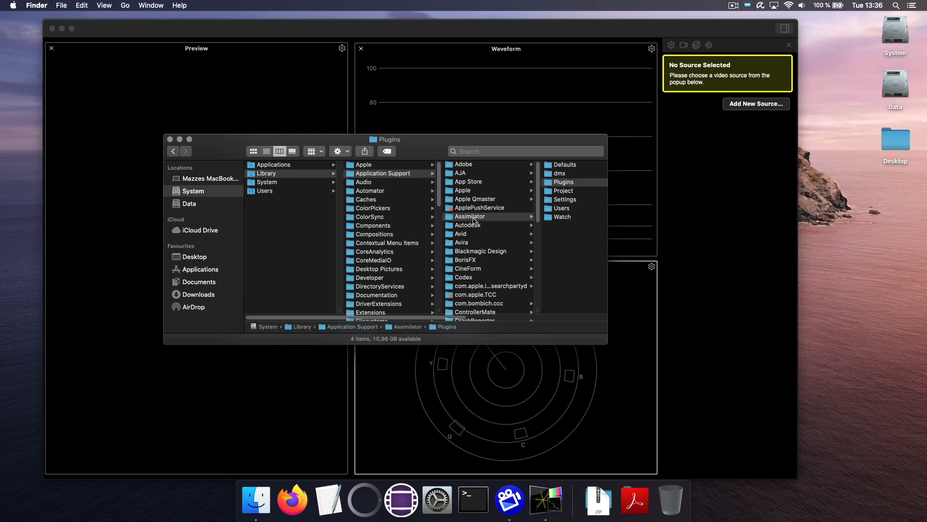
{"action": "scroll", "coordinate": [483, 193], "scroll_direction": "right", "scroll_amount": 3}
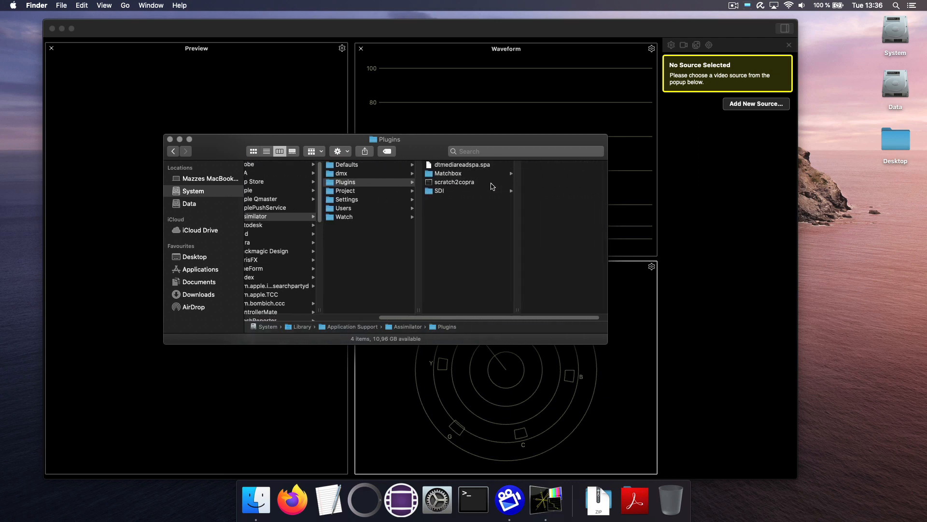
{"action": "left_click", "coordinate": [435, 192]}
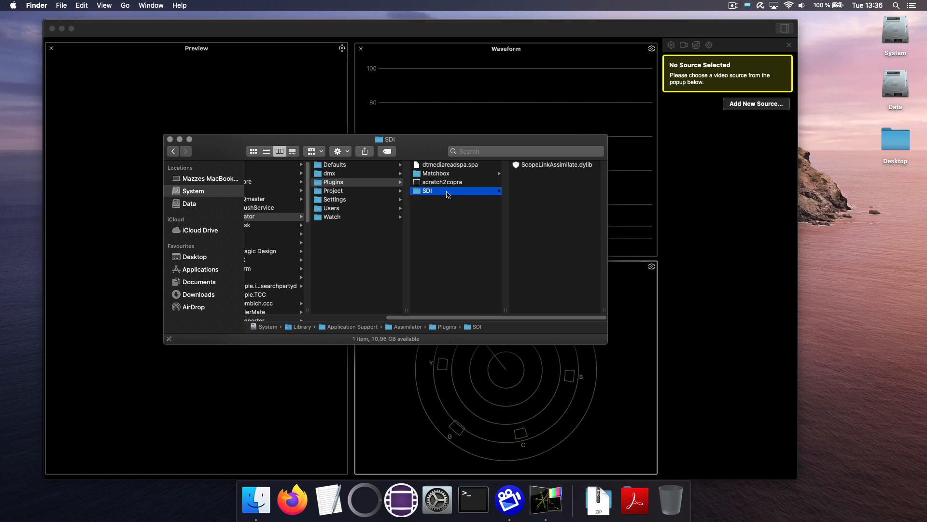
{"action": "left_click", "coordinate": [550, 166]}
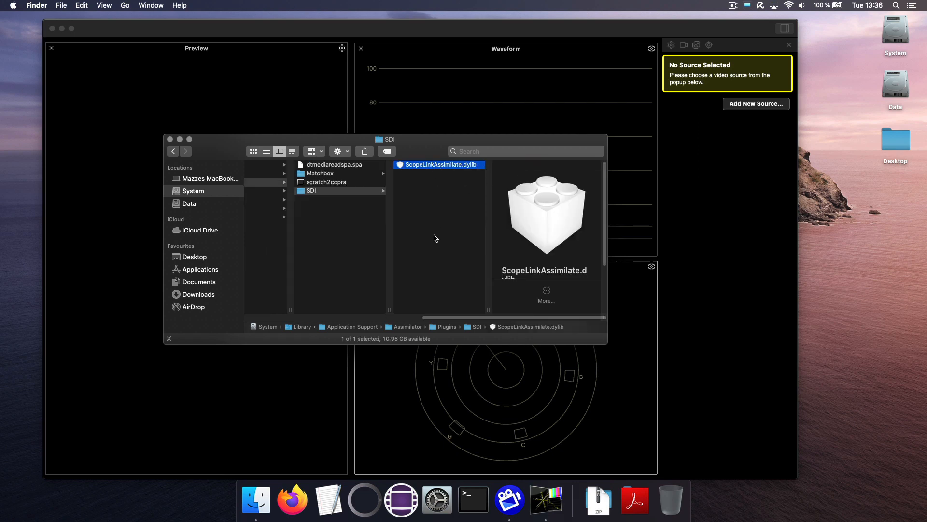
{"action": "left_click", "coordinate": [171, 139]}
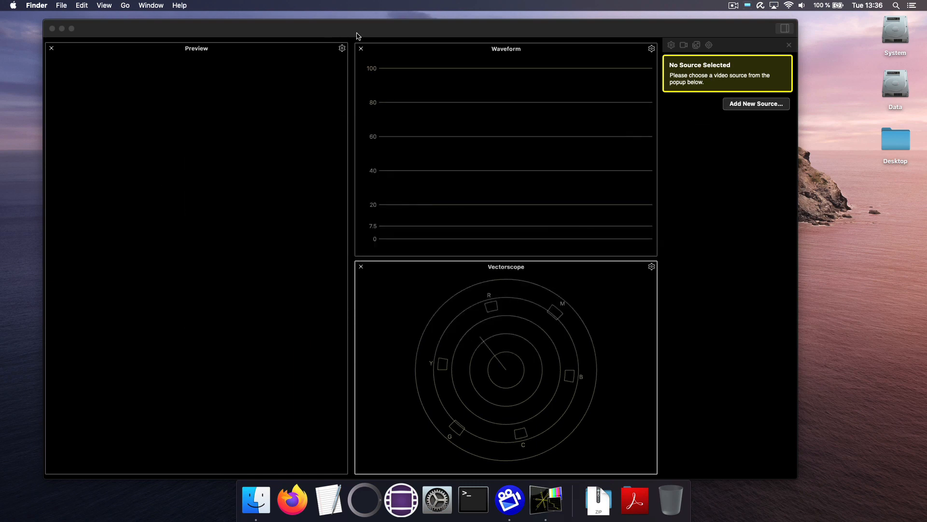
Launch SCRATCH and open the SDI configuration in the system settings, with ScopeLink as the enabled output device
{"action": "left_click", "coordinate": [363, 501]}
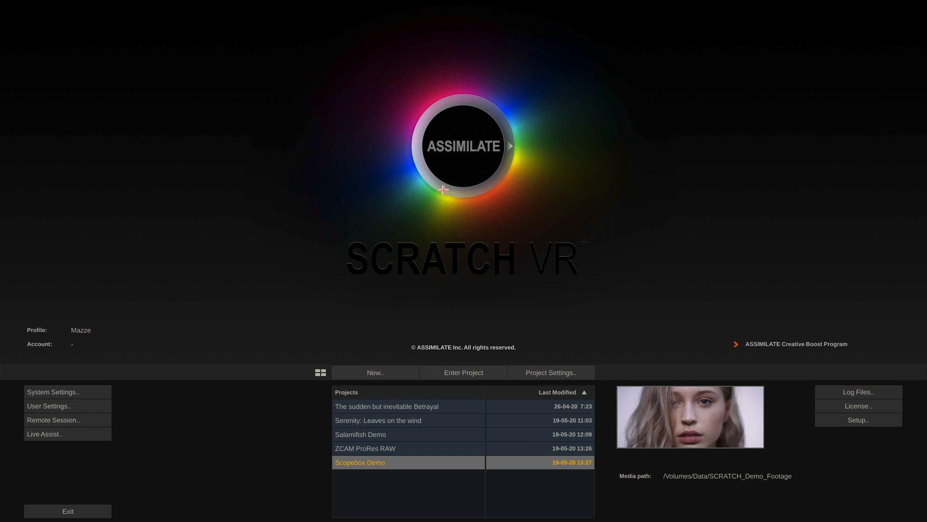
{"action": "left_click", "coordinate": [95, 391]}
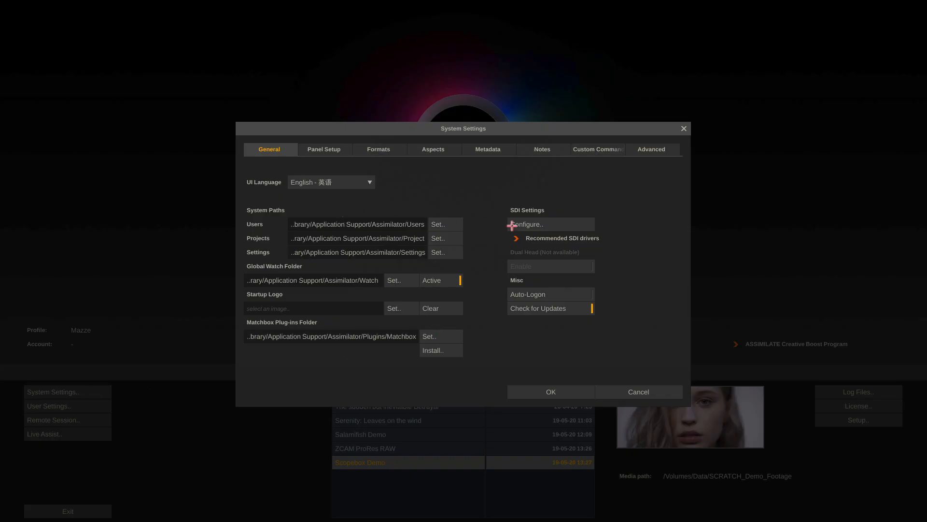
{"action": "left_click", "coordinate": [562, 224]}
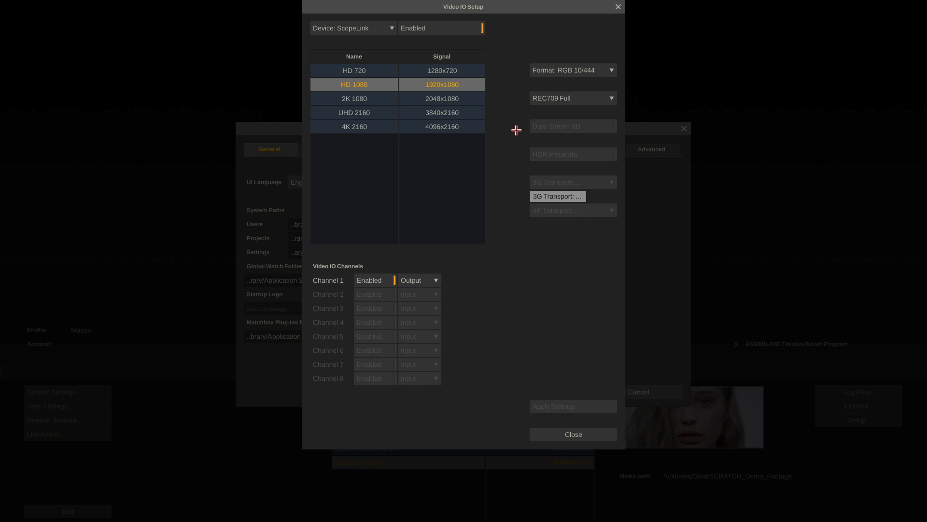
{"action": "left_click", "coordinate": [368, 28]}
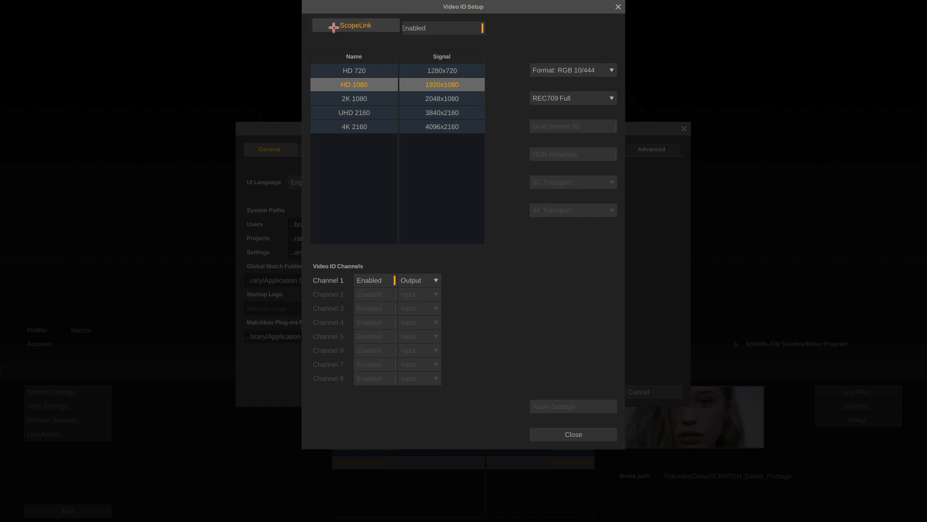
{"action": "left_click", "coordinate": [390, 42]}
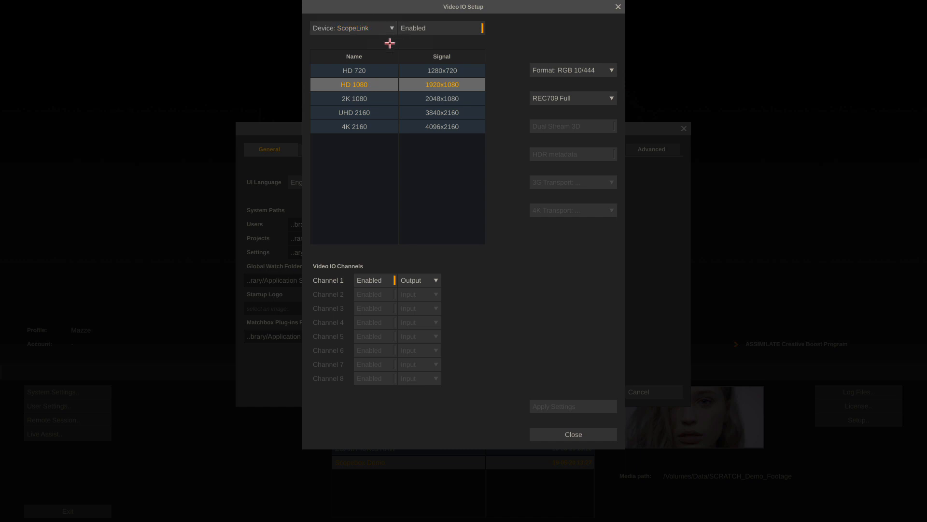
{"action": "left_click", "coordinate": [451, 29]}
{"action": "left_click", "coordinate": [451, 28]}
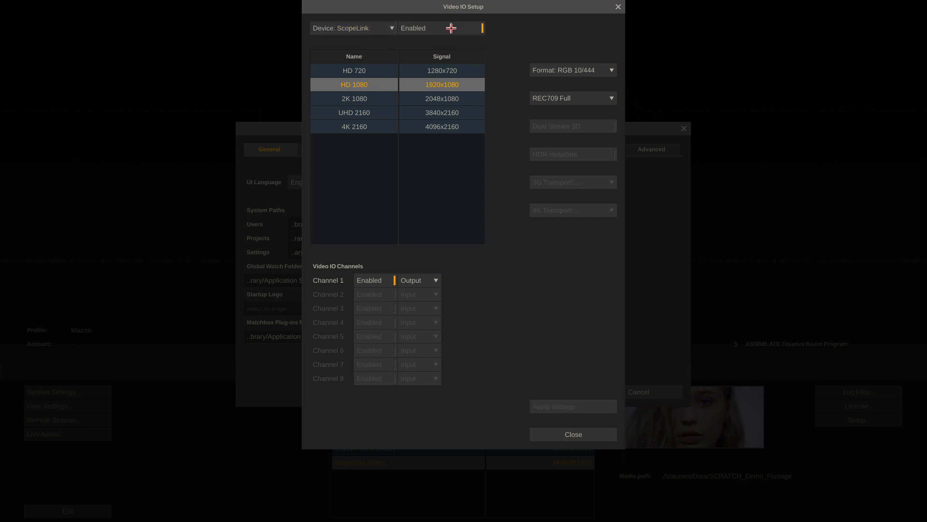
Set the ScopeLink format to RGB 10/444 with Channel 1 as Output, and accept the Video IO and system settings
{"action": "left_click", "coordinate": [586, 70]}
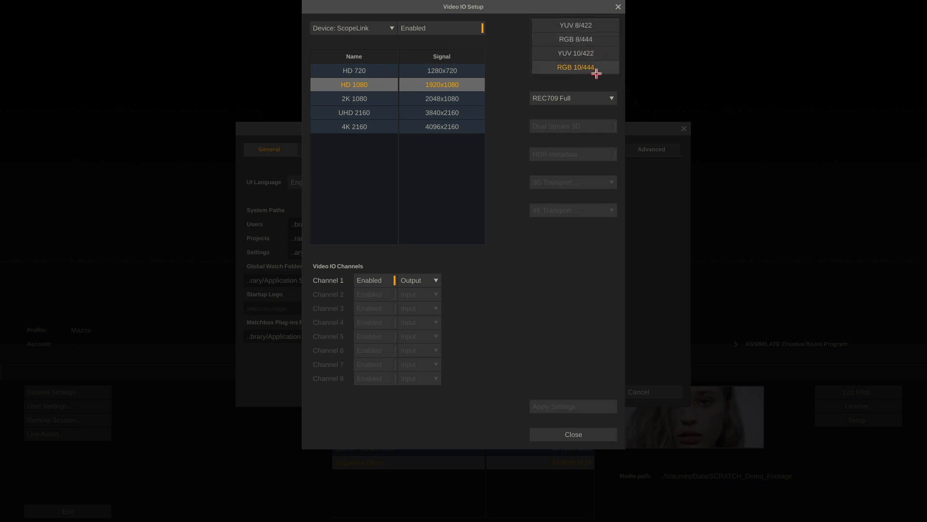
{"action": "left_click", "coordinate": [590, 67]}
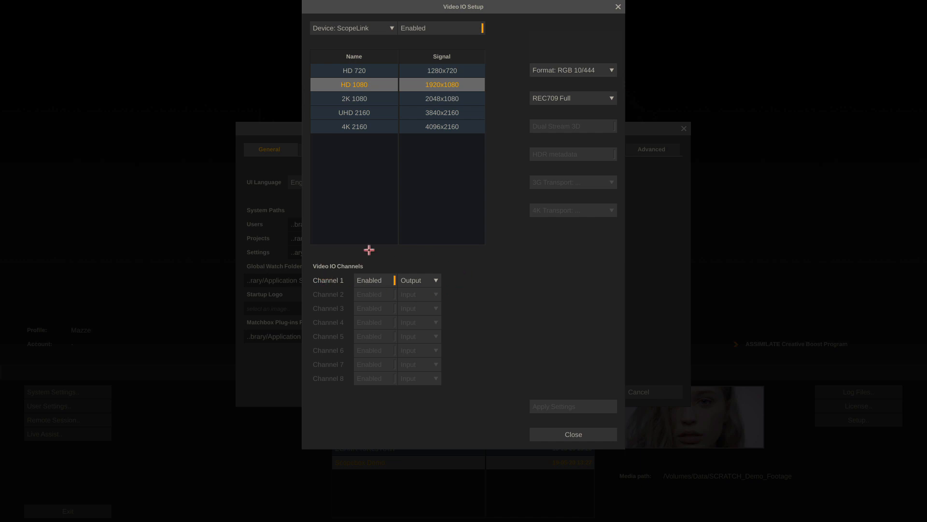
{"action": "left_click", "coordinate": [432, 281]}
{"action": "left_click", "coordinate": [466, 277]}
{"action": "left_click", "coordinate": [573, 433]}
{"action": "left_click", "coordinate": [551, 389]}
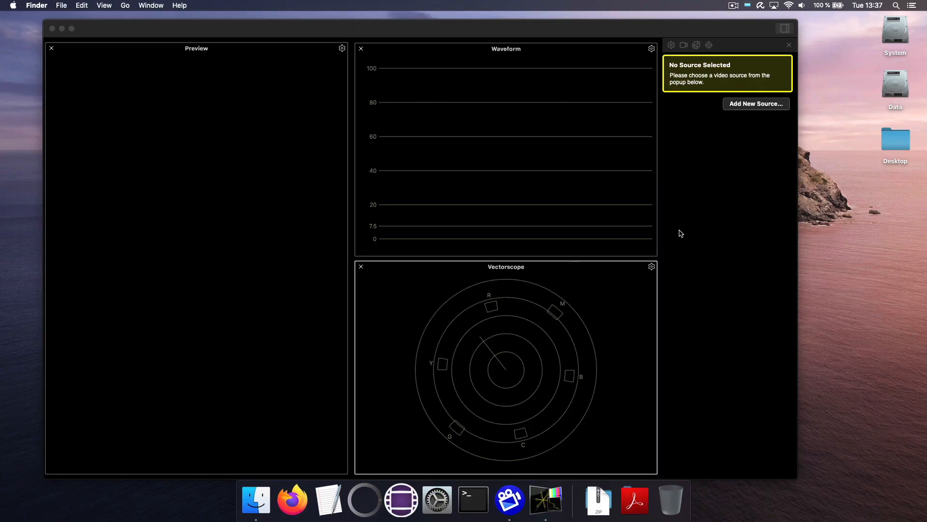
Switch to ScopeBox and add Assimilate as a new ScopeLink source
{"action": "left_click", "coordinate": [708, 214]}
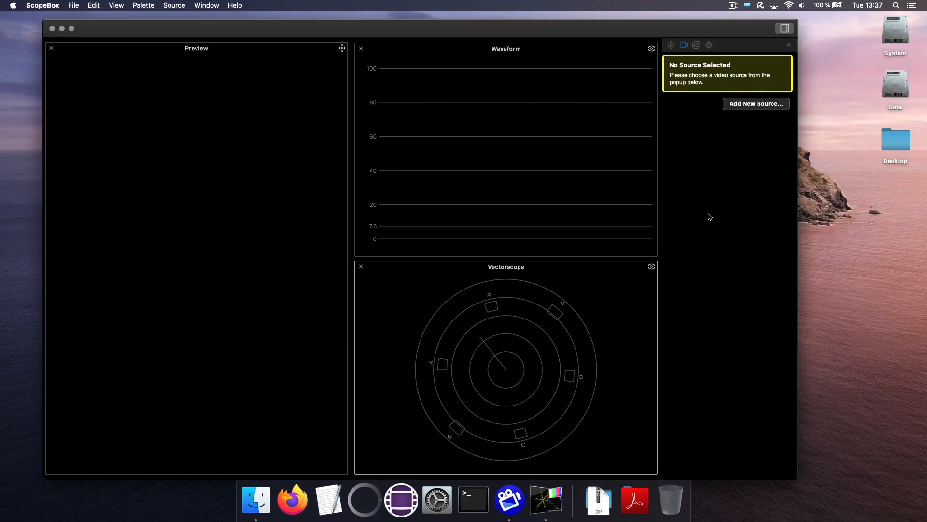
{"action": "left_click", "coordinate": [758, 105]}
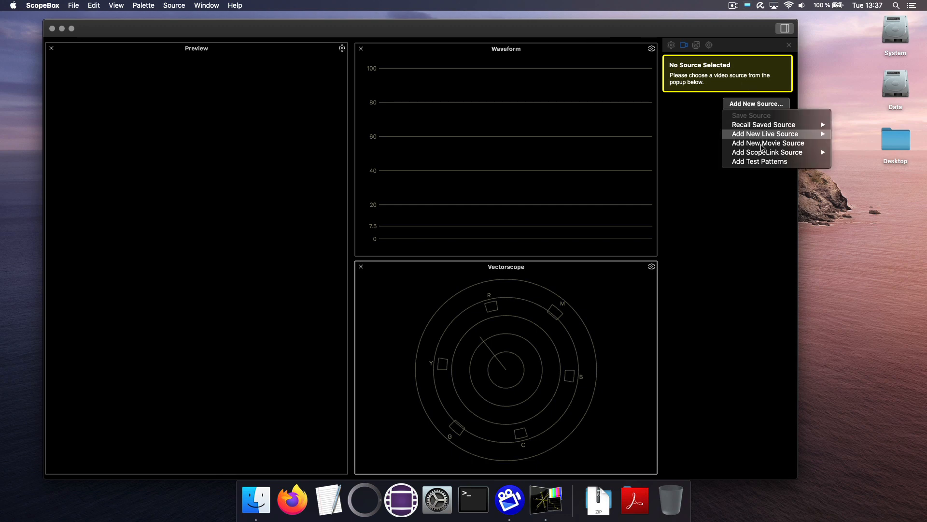
{"action": "mouse_move", "coordinate": [760, 154]}
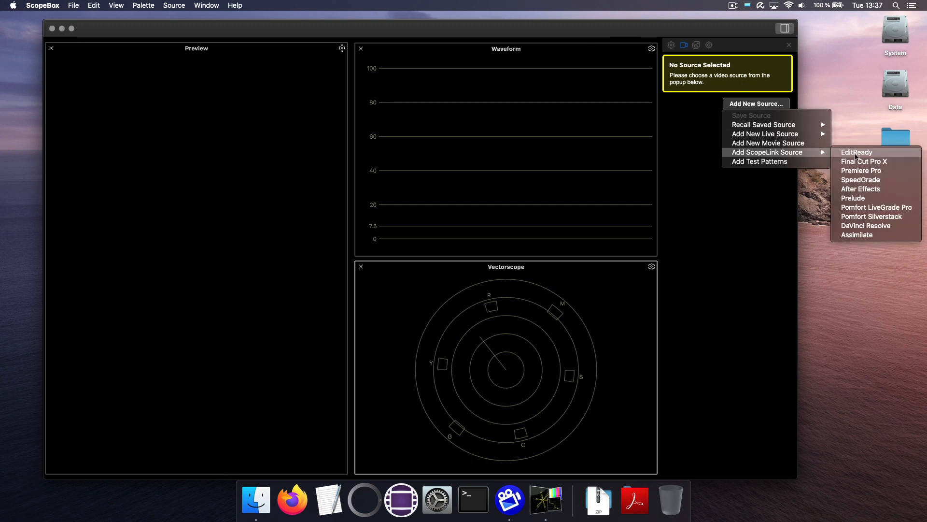
{"action": "left_click", "coordinate": [861, 236]}
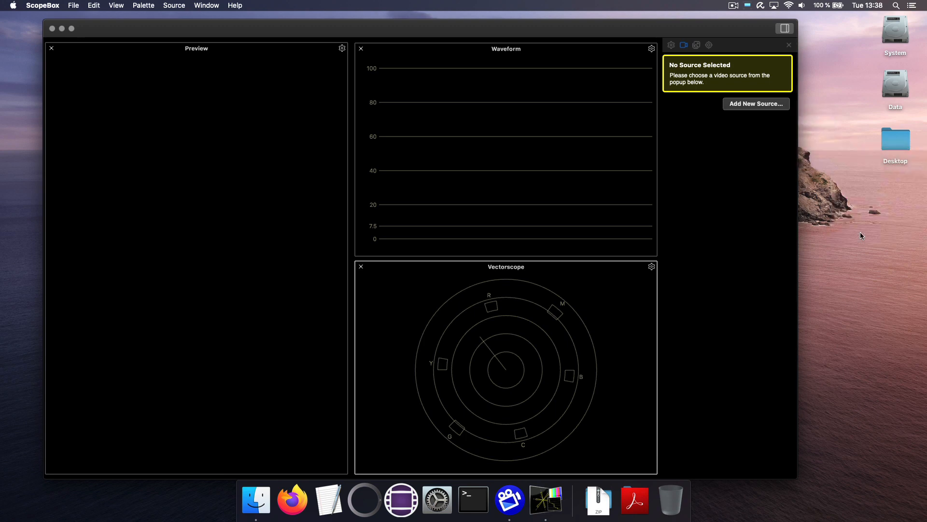
Launch SCRATCH, enter the Scopebox Demo project, and open its shot in ColorFX
{"action": "left_click", "coordinate": [361, 508]}
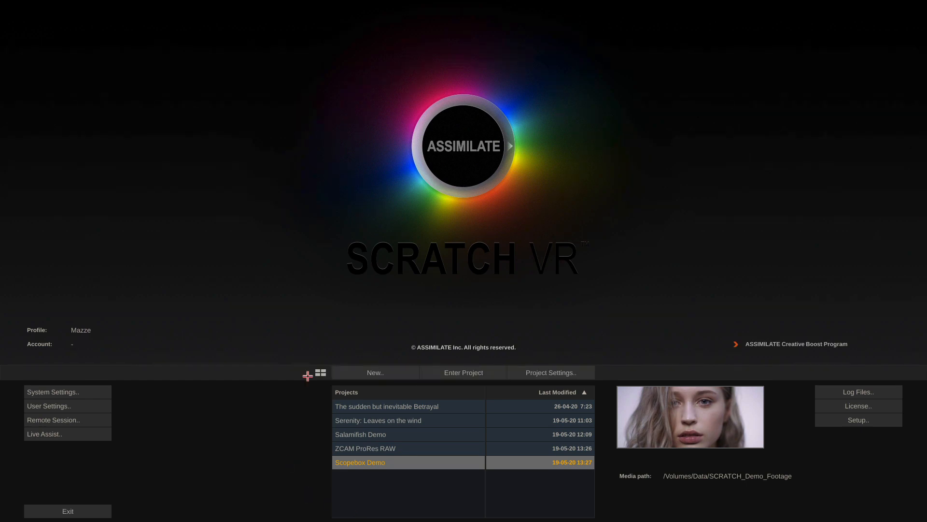
{"action": "left_click", "coordinate": [474, 373]}
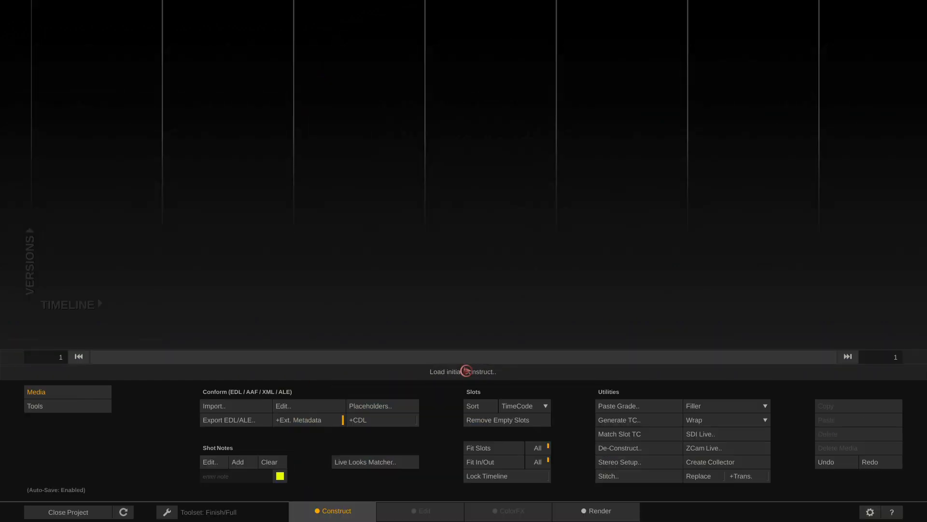
{"action": "left_click", "coordinate": [505, 516]}
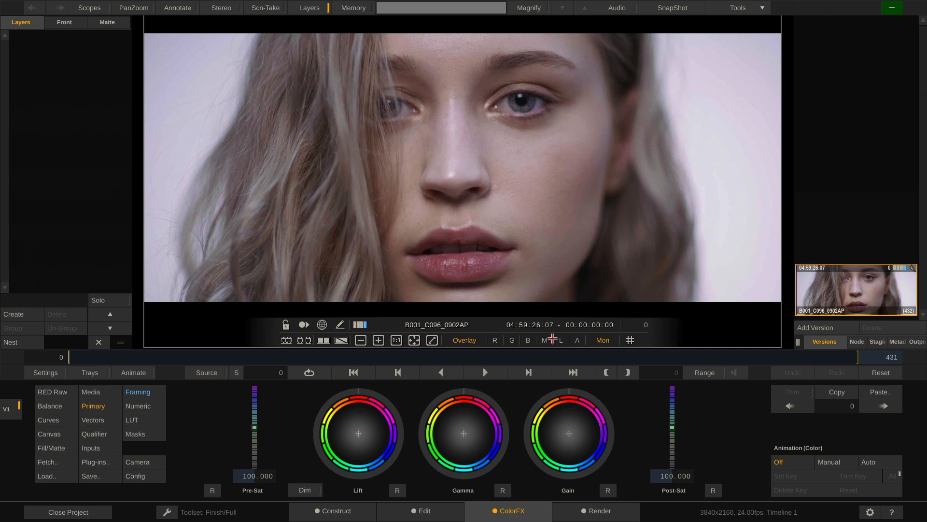
Switch to ScopeBox to examine the incoming preview, waveform and vectorscope, and return to SCRATCH
{"action": "key", "text": "super+Tab"}
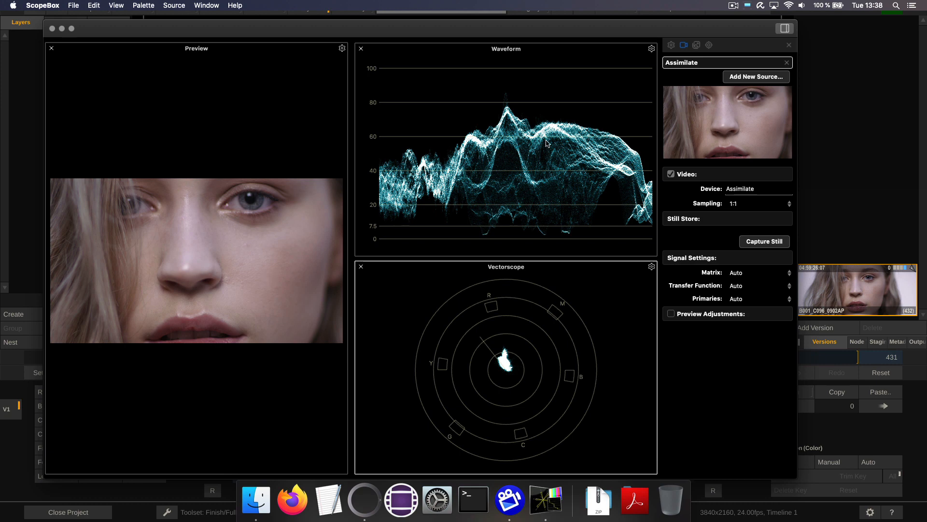
{"action": "key", "text": "super+Tab"}
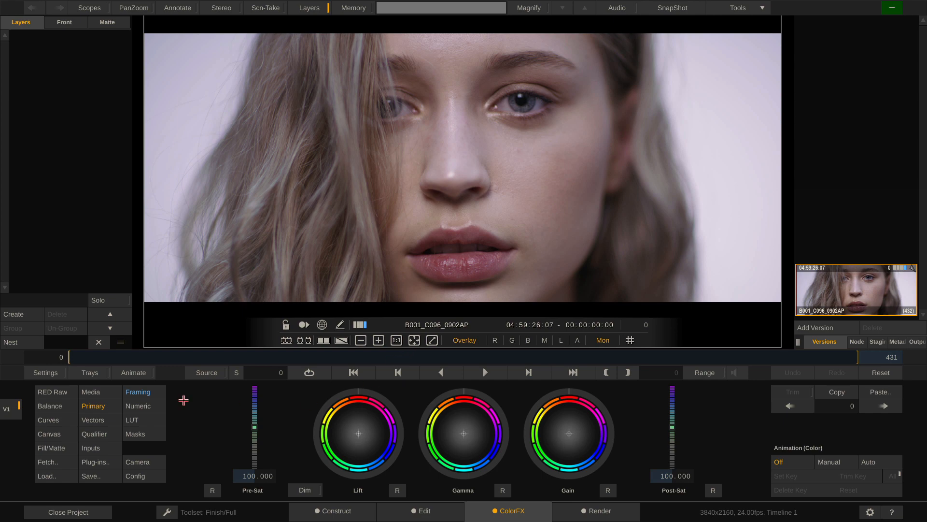
Open the monitor settings for the shot and keep the ScopeLink - 1 colorspace at <source>
{"action": "left_click", "coordinate": [46, 373]}
{"action": "left_click", "coordinate": [85, 391]}
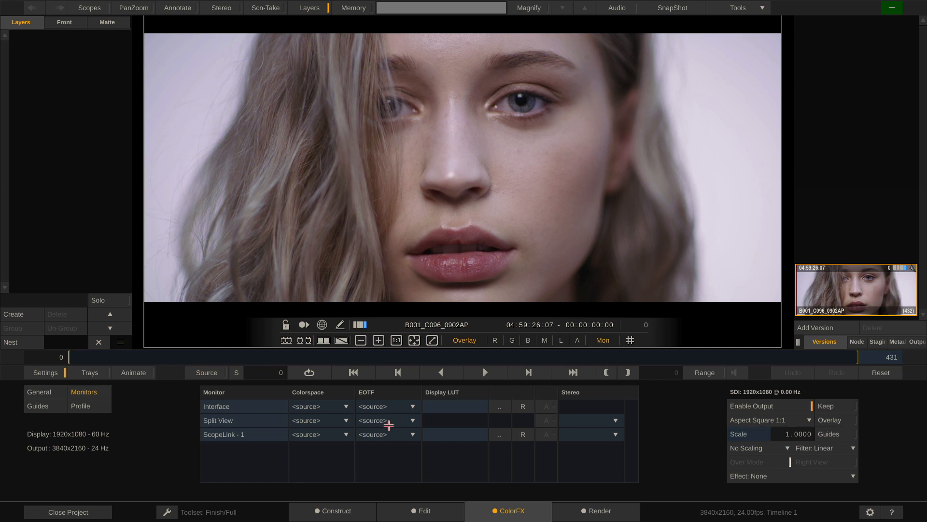
{"action": "left_click", "coordinate": [338, 435]}
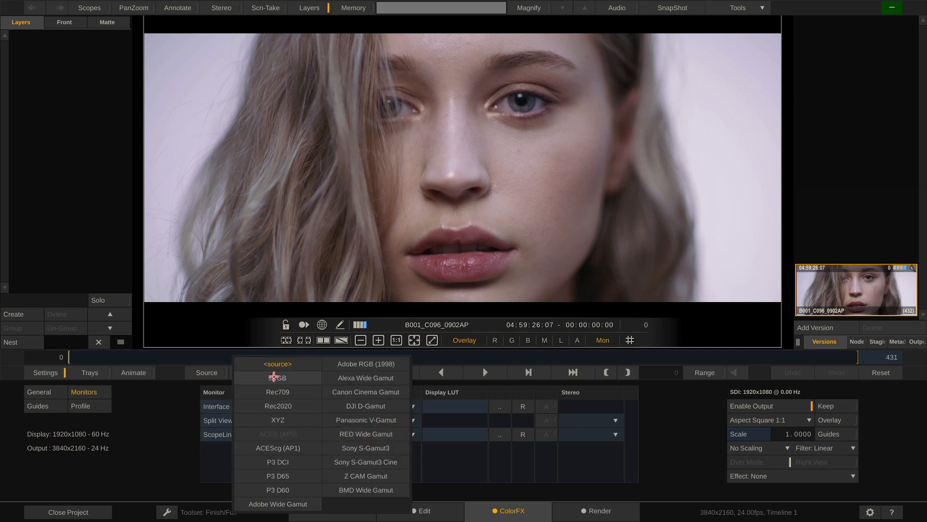
{"action": "left_click", "coordinate": [282, 365]}
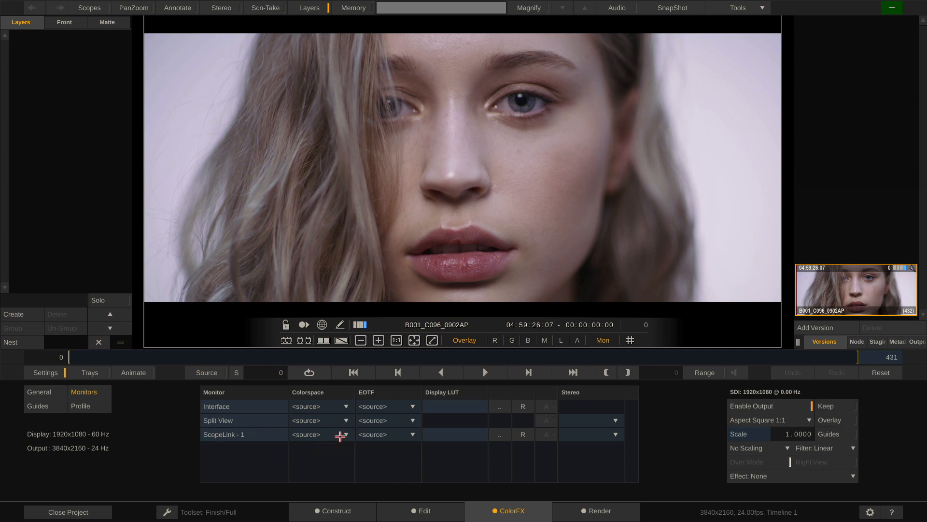
{"action": "left_click", "coordinate": [346, 435]}
{"action": "left_click", "coordinate": [207, 463]}
Set SCRATCH's output scaling to Fit Width, comparing the preview in ScopeBox before and after the change
{"action": "key", "text": "super+Tab"}
{"action": "key", "text": "super+Tab"}
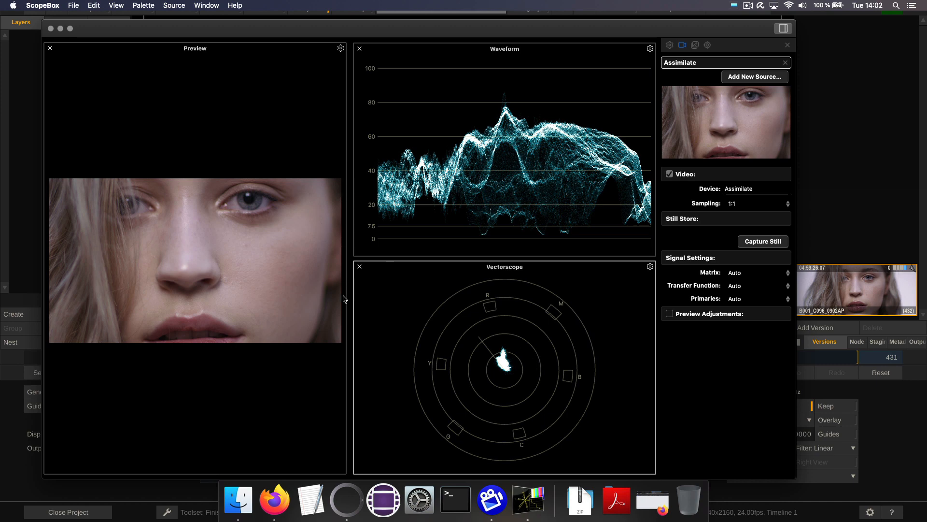
{"action": "key", "text": "super+Tab"}
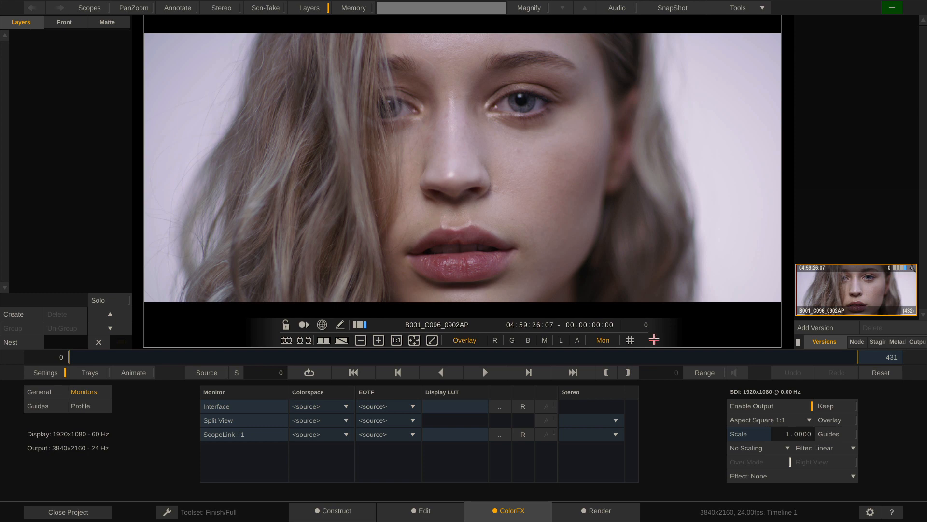
{"action": "left_click", "coordinate": [769, 448]}
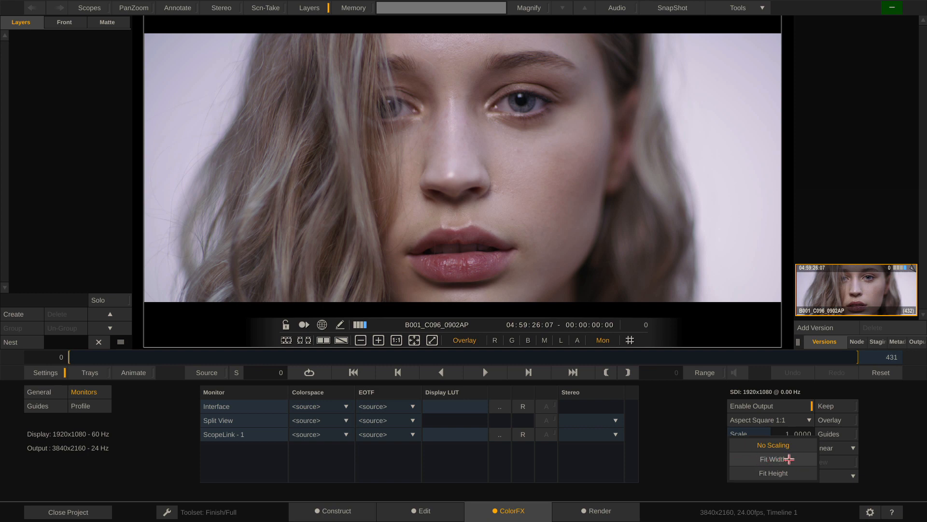
{"action": "left_click", "coordinate": [790, 460]}
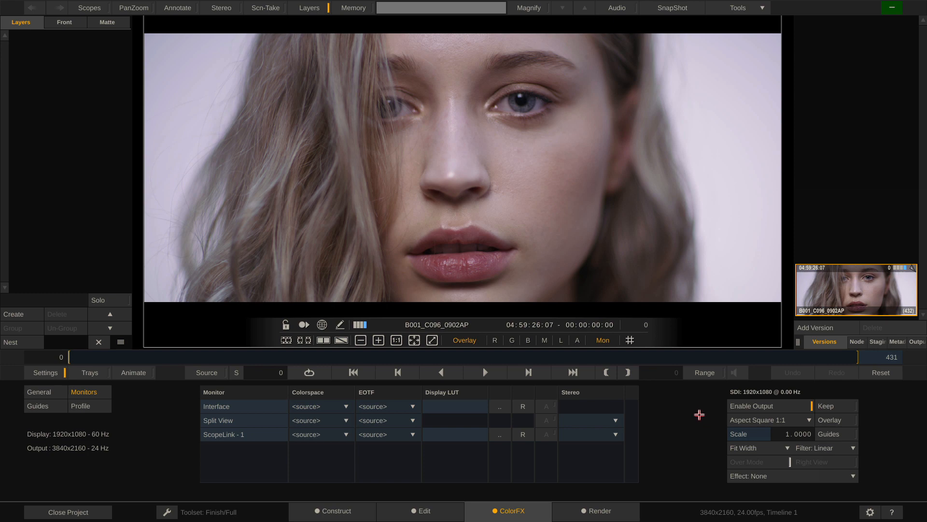
{"action": "key", "text": "super+Tab"}
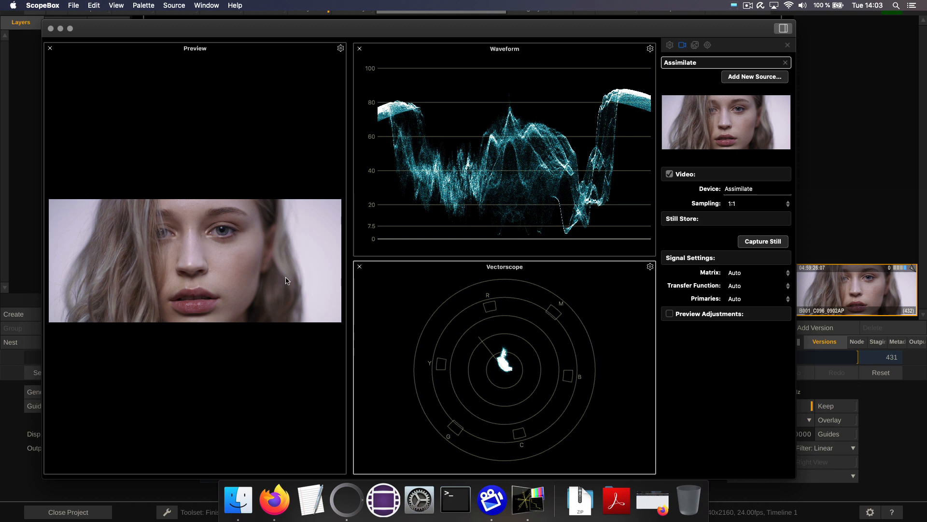
{"action": "key", "text": "super+Tab"}
Close the monitor settings, start playing the shot, and switch to ScopeBox
{"action": "scroll", "coordinate": [503, 145], "scroll_direction": "down", "scroll_amount": 3}
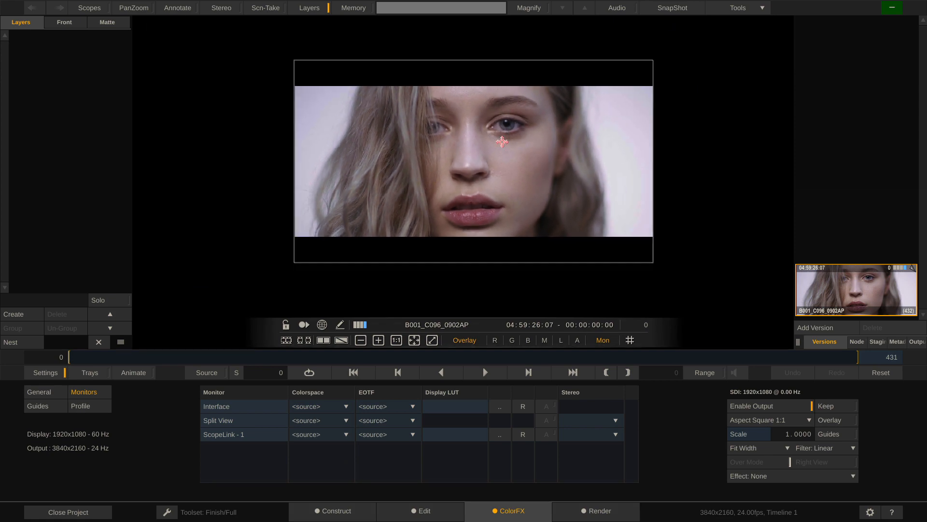
{"action": "scroll", "coordinate": [503, 142], "scroll_direction": "up", "scroll_amount": 1}
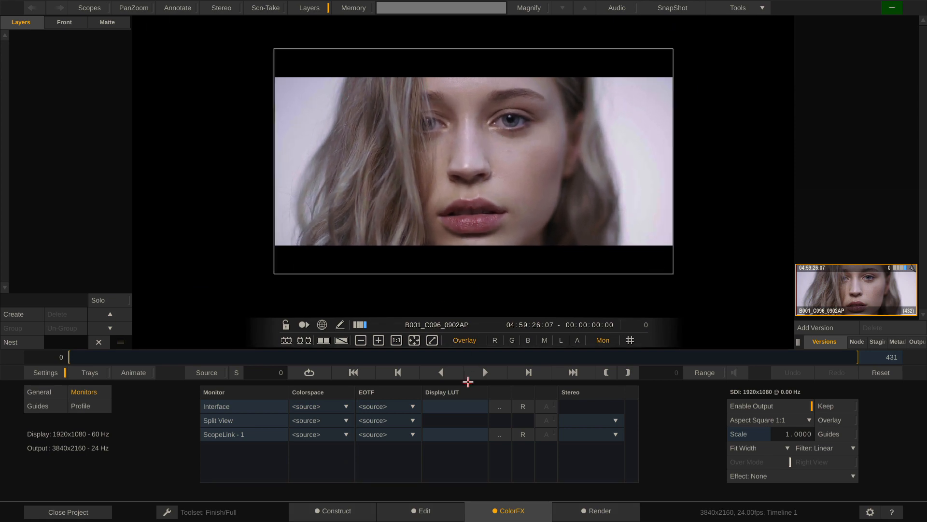
{"action": "left_click", "coordinate": [47, 372]}
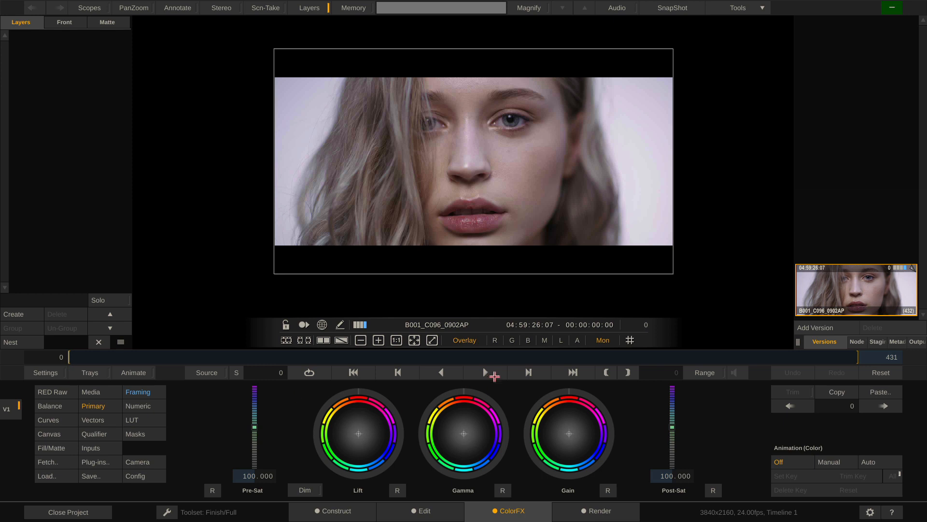
{"action": "left_click", "coordinate": [491, 369]}
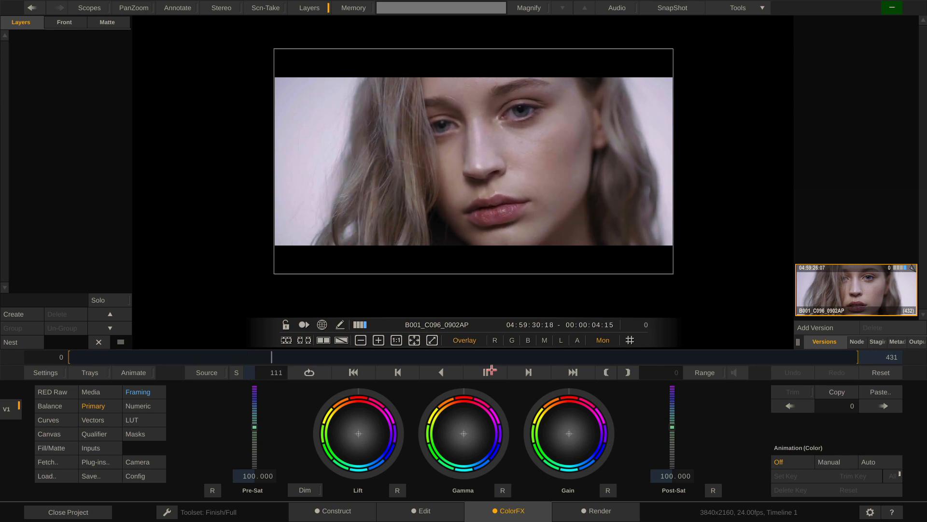
{"action": "key", "text": "super+Tab"}
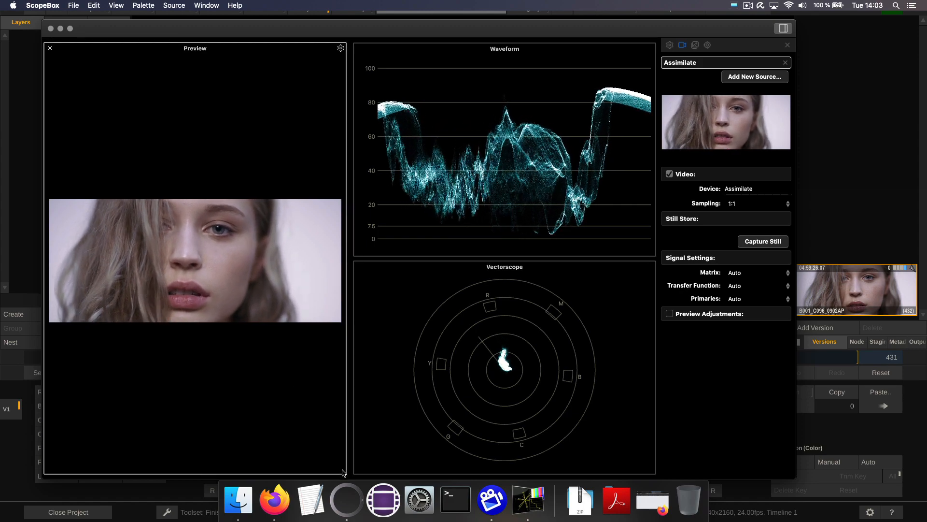
Shorten the Preview palette to the height of the Waveform and add an RGB Parade filling the space below it
{"action": "left_click_drag", "start_coordinate": [344, 471], "coordinate": [344, 252]}
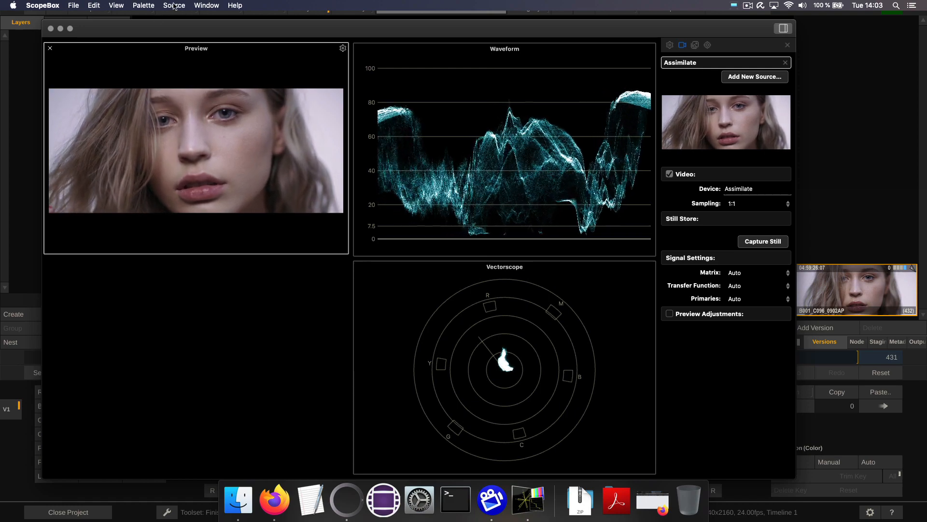
{"action": "left_click", "coordinate": [173, 5]}
{"action": "mouse_move", "coordinate": [143, 5]}
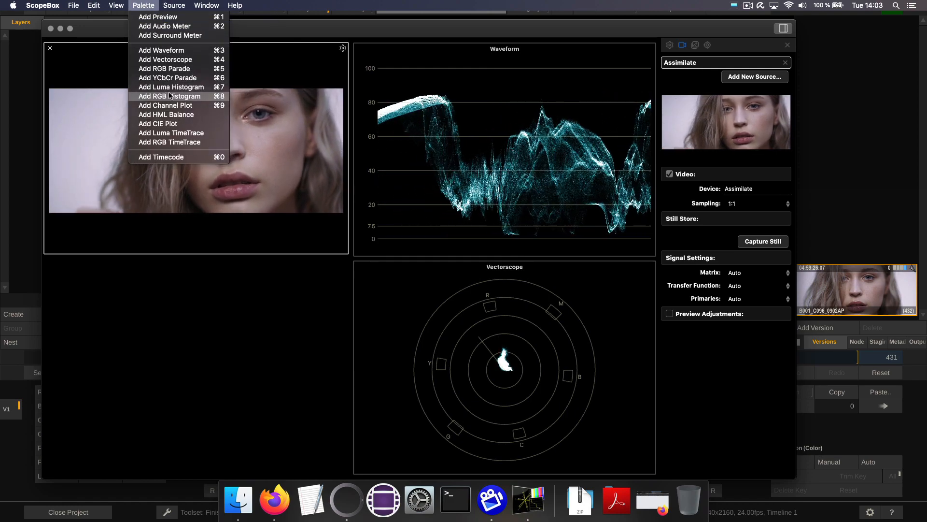
{"action": "left_click", "coordinate": [183, 70]}
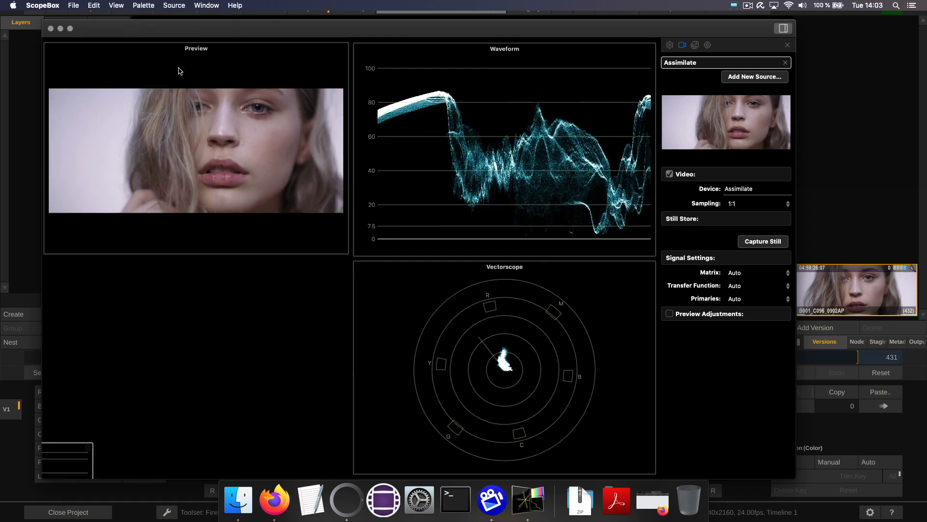
{"action": "left_click_drag", "start_coordinate": [393, 221], "coordinate": [160, 270]}
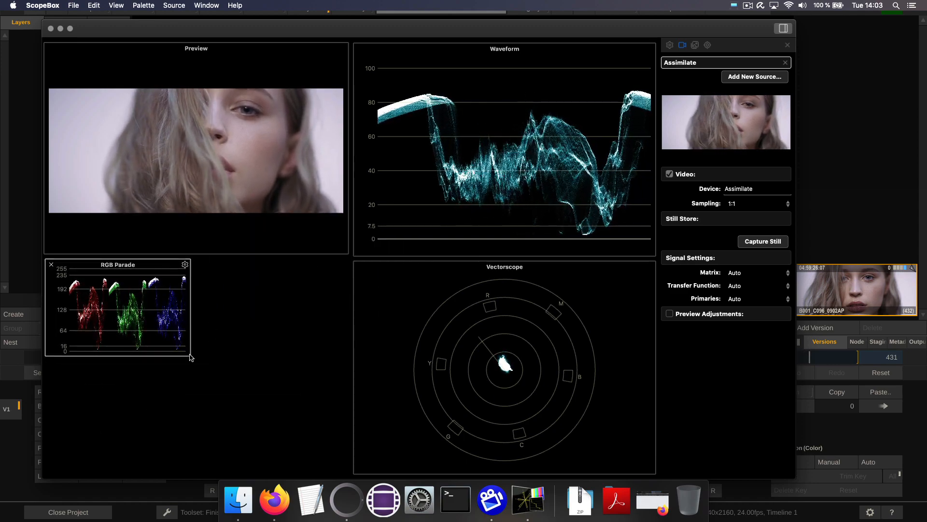
{"action": "left_click_drag", "start_coordinate": [191, 357], "coordinate": [349, 472]}
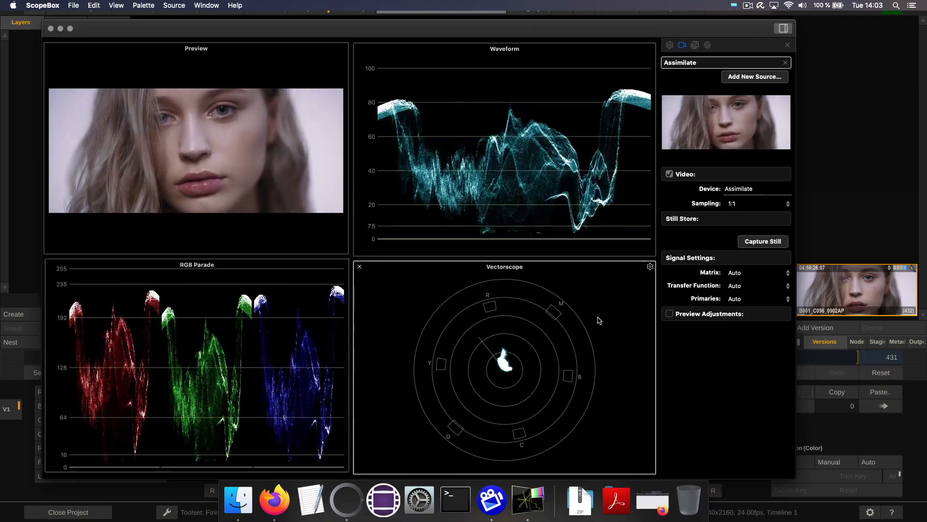
Set the Vectorscope's zoom to 2x and its mode to Color
{"action": "left_click", "coordinate": [650, 267]}
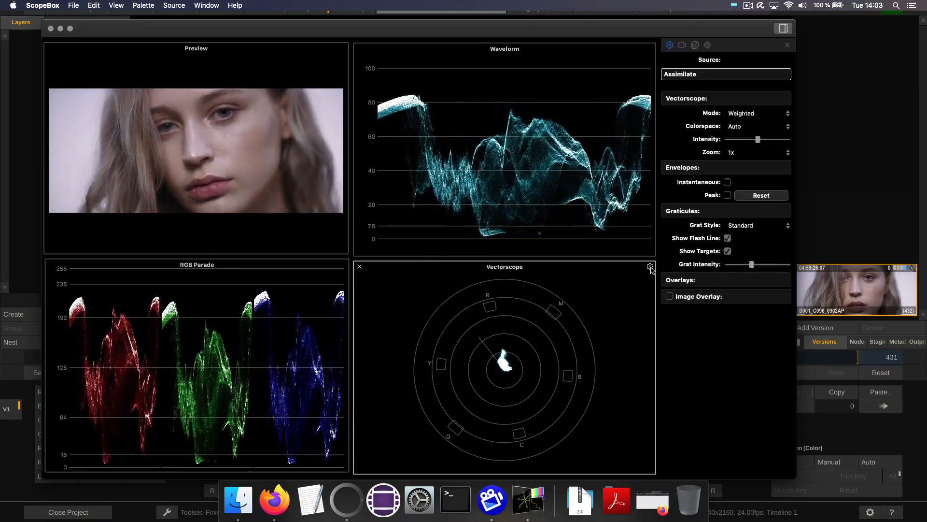
{"action": "left_click", "coordinate": [753, 152]}
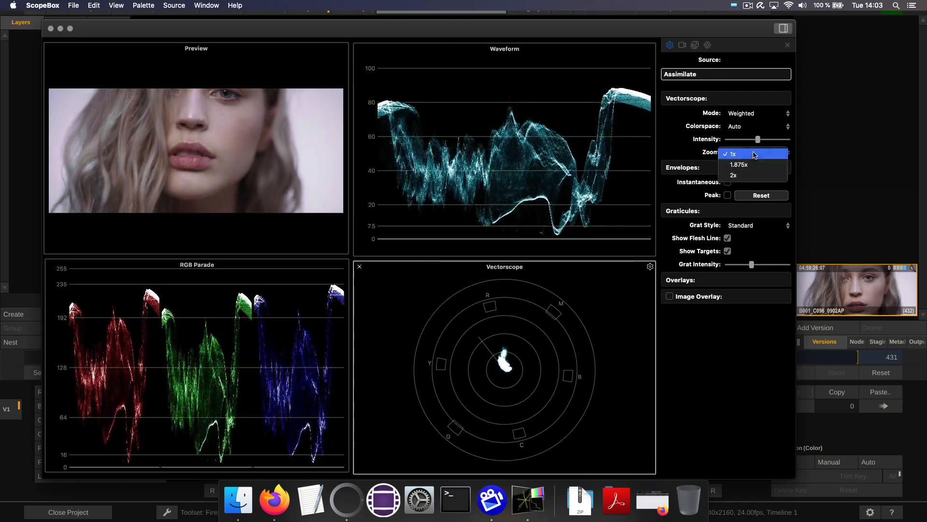
{"action": "left_click", "coordinate": [749, 176]}
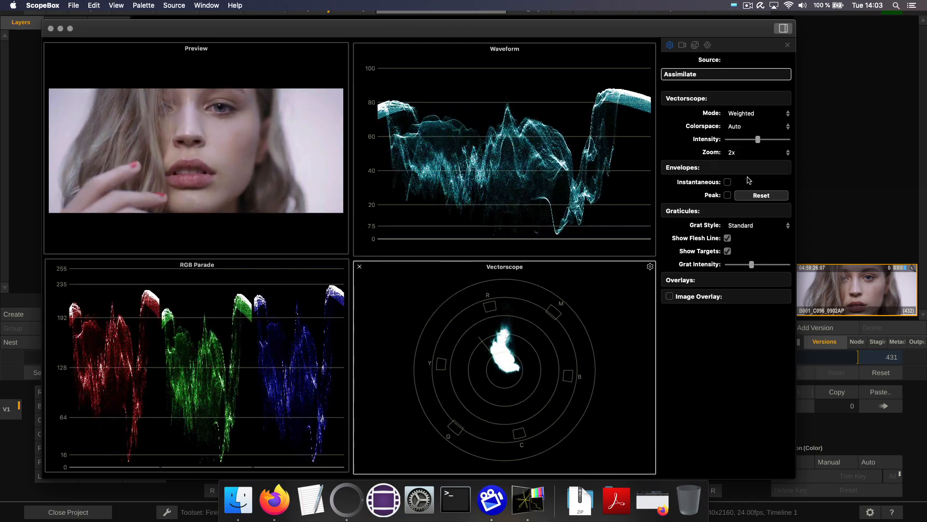
{"action": "left_click", "coordinate": [756, 112]}
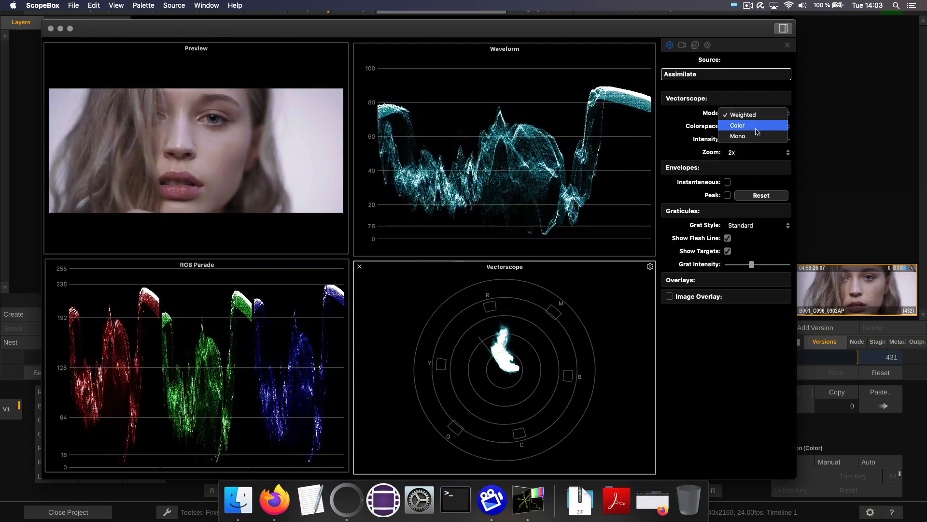
{"action": "left_click", "coordinate": [757, 125]}
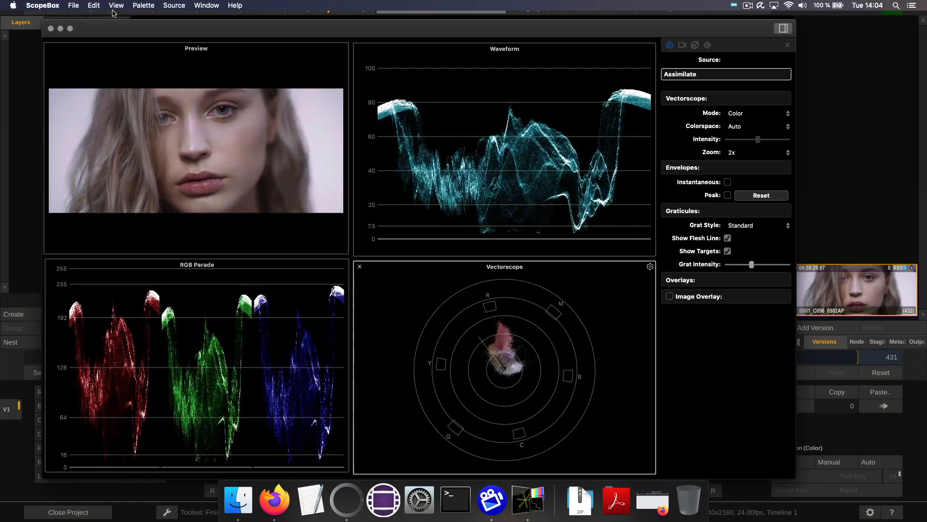
Load the saved custom layout, then move the ScopeBox window up and enlarge it
{"action": "left_click", "coordinate": [116, 5]}
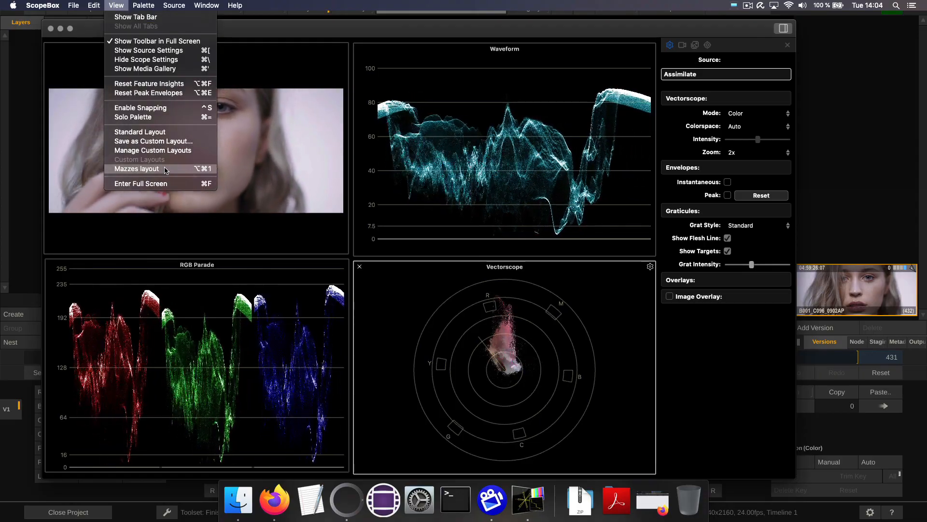
{"action": "left_click", "coordinate": [140, 168]}
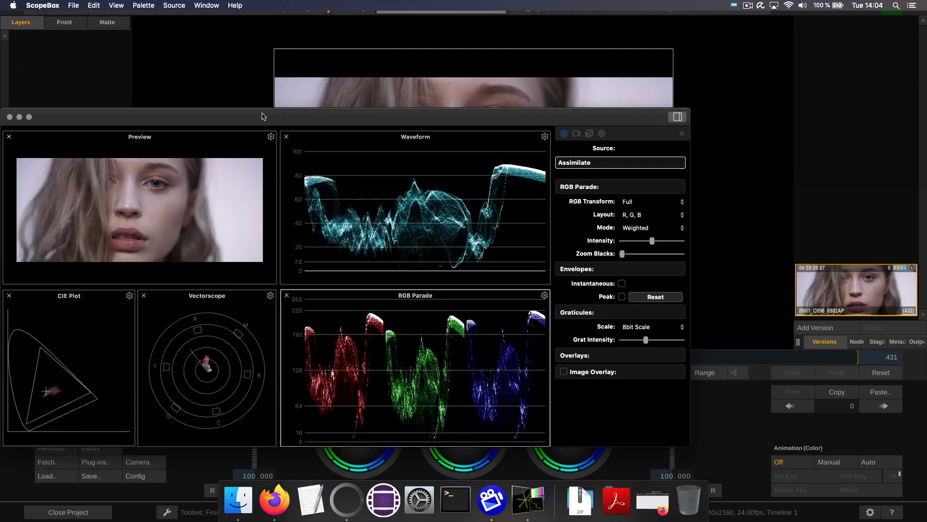
{"action": "left_click_drag", "start_coordinate": [262, 116], "coordinate": [265, 40]}
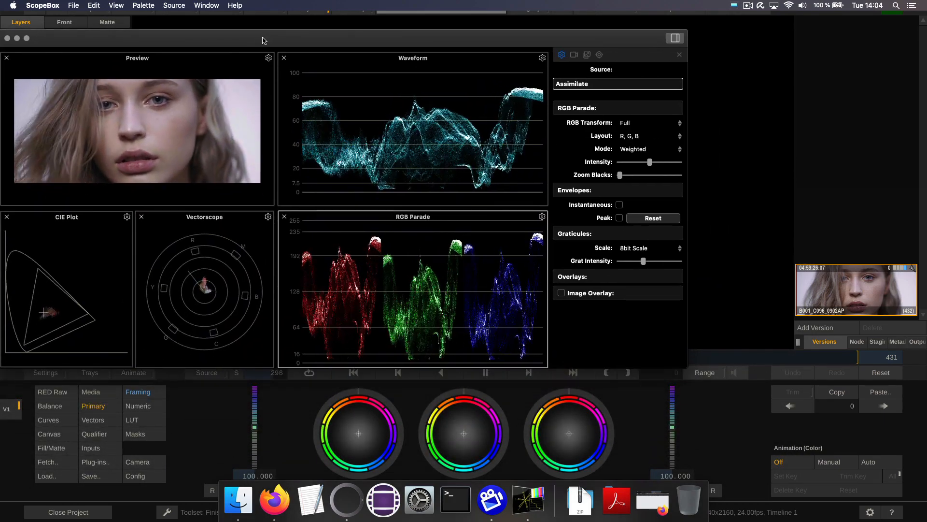
{"action": "left_click_drag", "start_coordinate": [693, 381], "coordinate": [745, 462]}
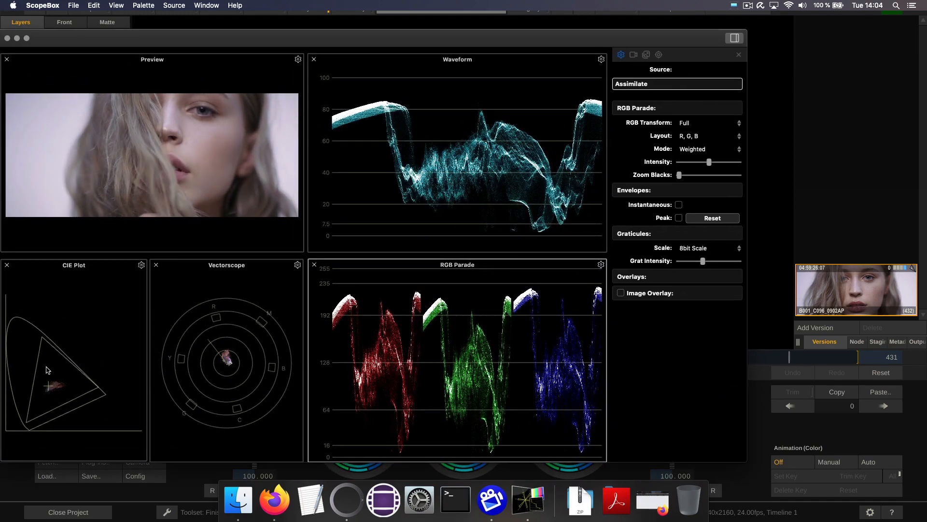
Show the CIE Plot's settings, reposition the ScopeBox window nearer the middle of the display, and return to SCRATCH
{"action": "left_click", "coordinate": [48, 370]}
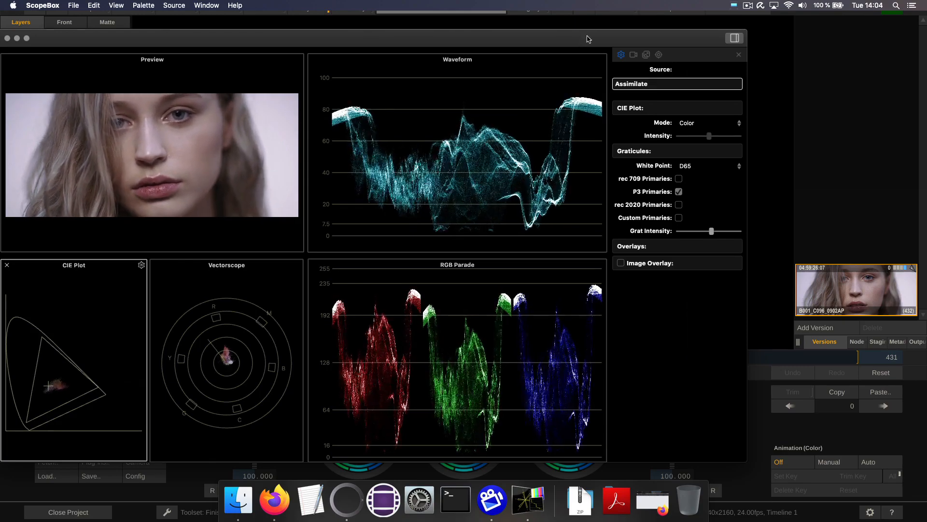
{"action": "left_click_drag", "start_coordinate": [593, 42], "coordinate": [660, 9]}
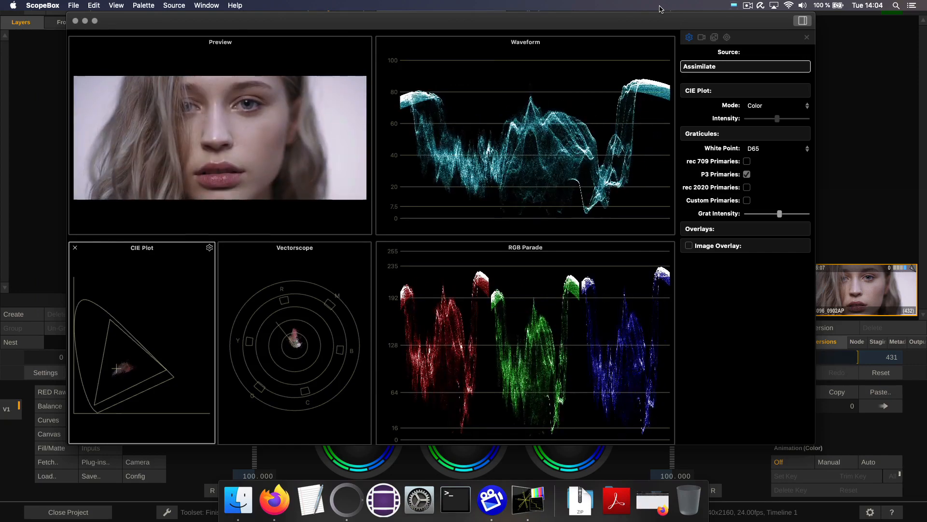
{"action": "key", "text": "super+Tab"}
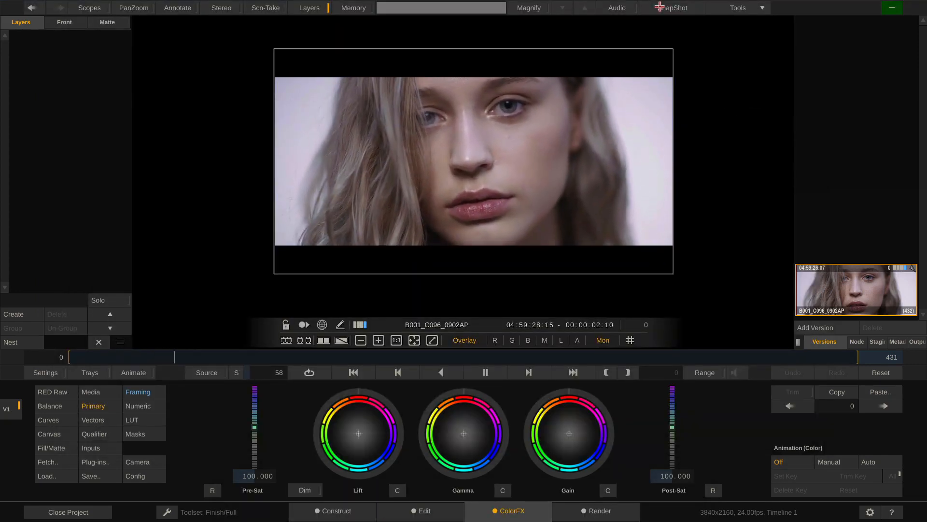